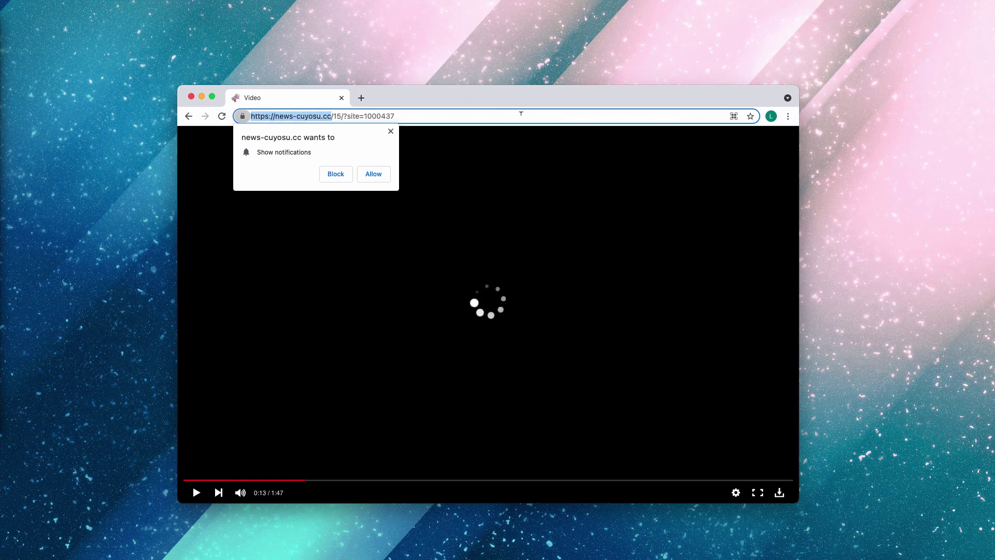
Deselect the news-cuyosu.cc address and make the browser window slightly shorter
left_click(521, 114)
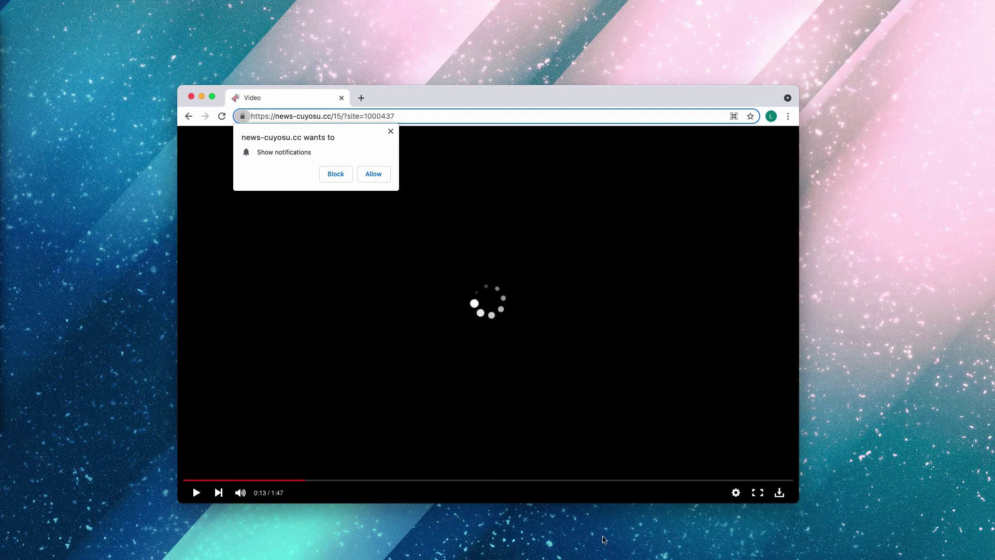
left_click_drag(593, 503, 591, 483)
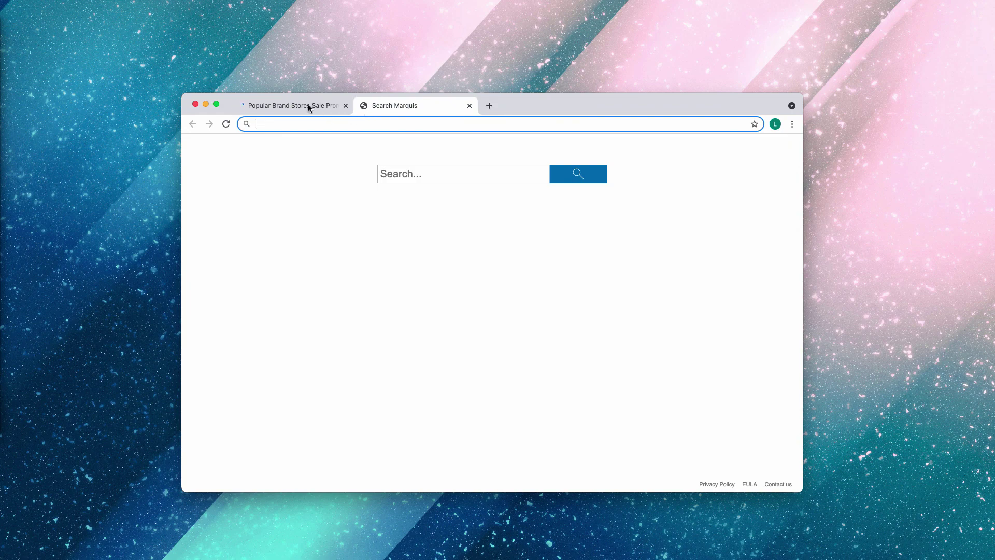
mouse_move(291, 106)
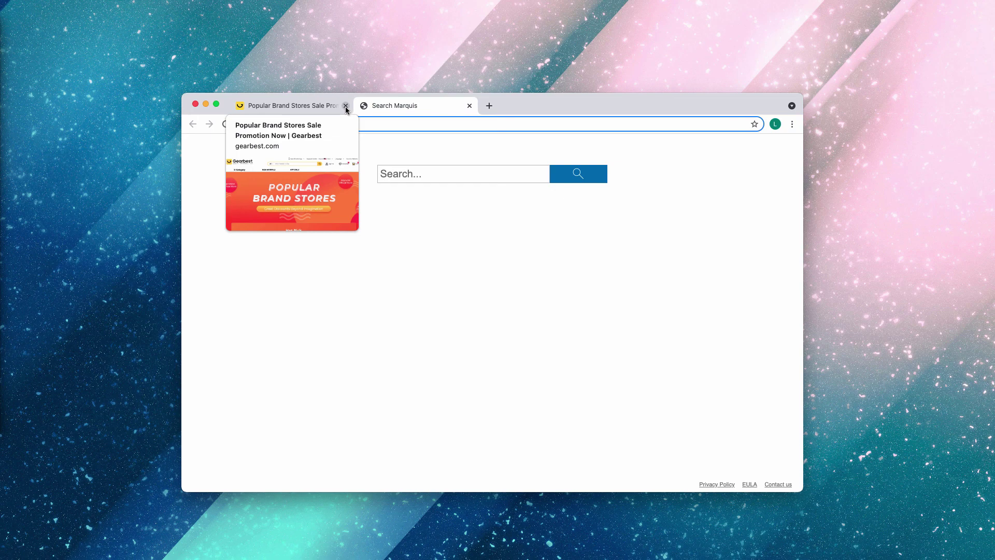
Close the Gearbest promotion tab, then open and dismiss Chrome's main menu
left_click(346, 106)
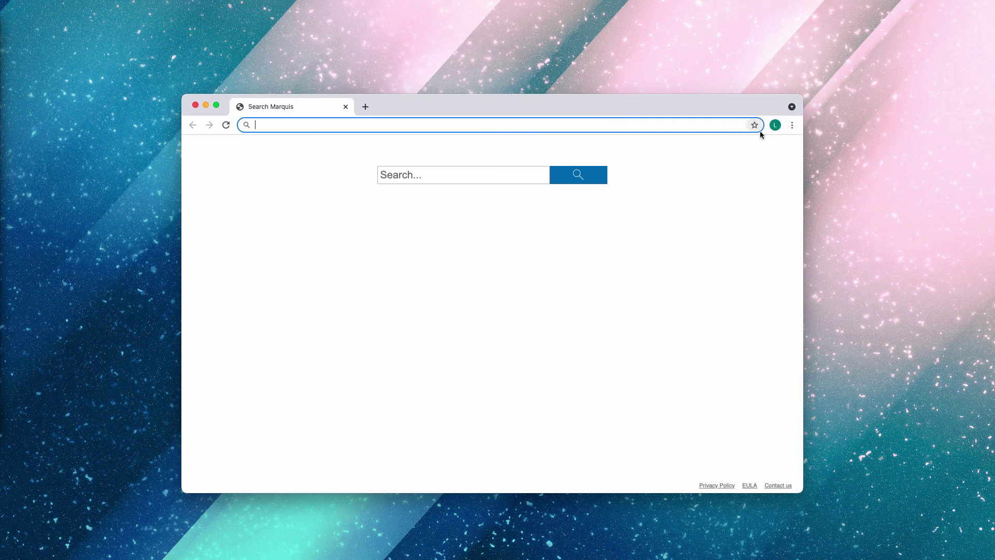
left_click(792, 125)
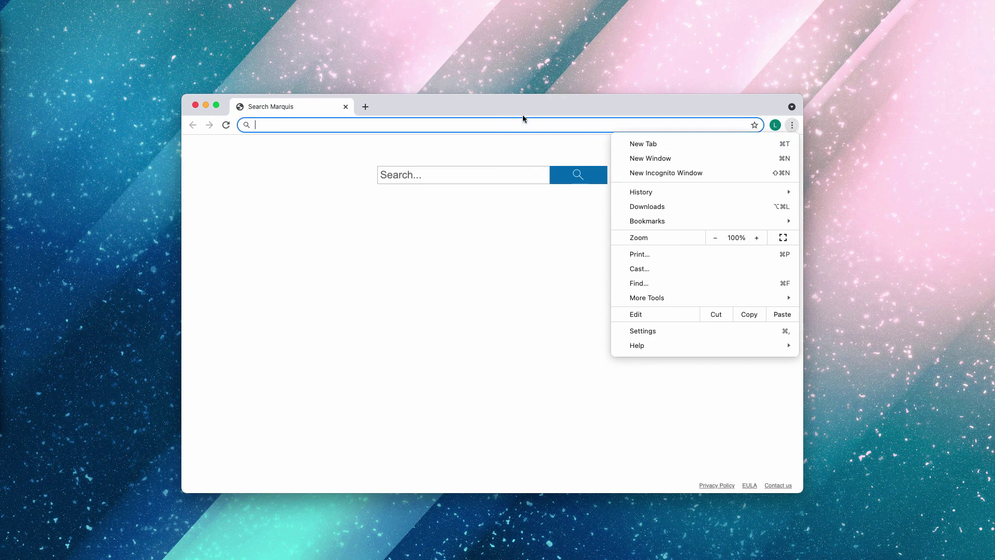
left_click(581, 111)
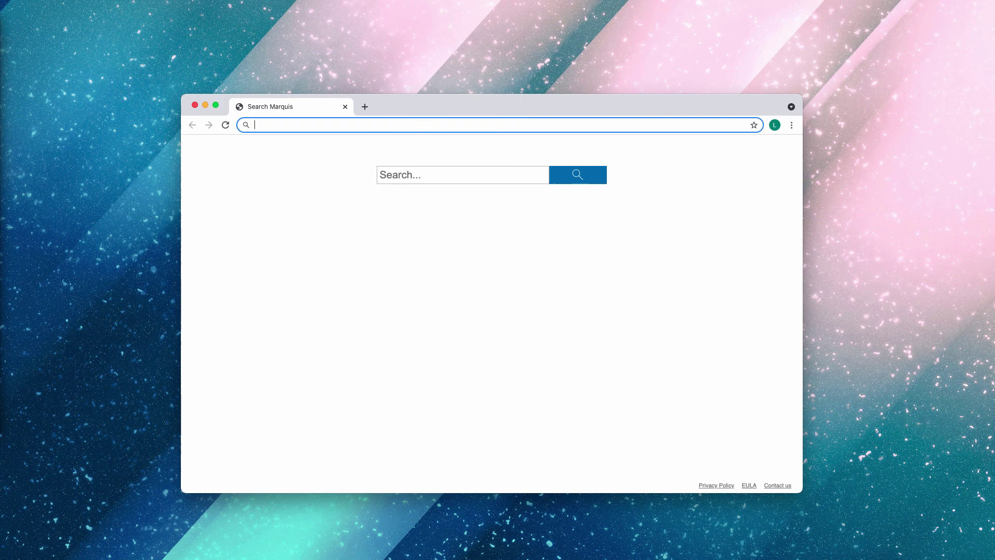
Go to Settings > Privacy and security > Site Settings > Notifications and find the Allowed list
left_click(791, 127)
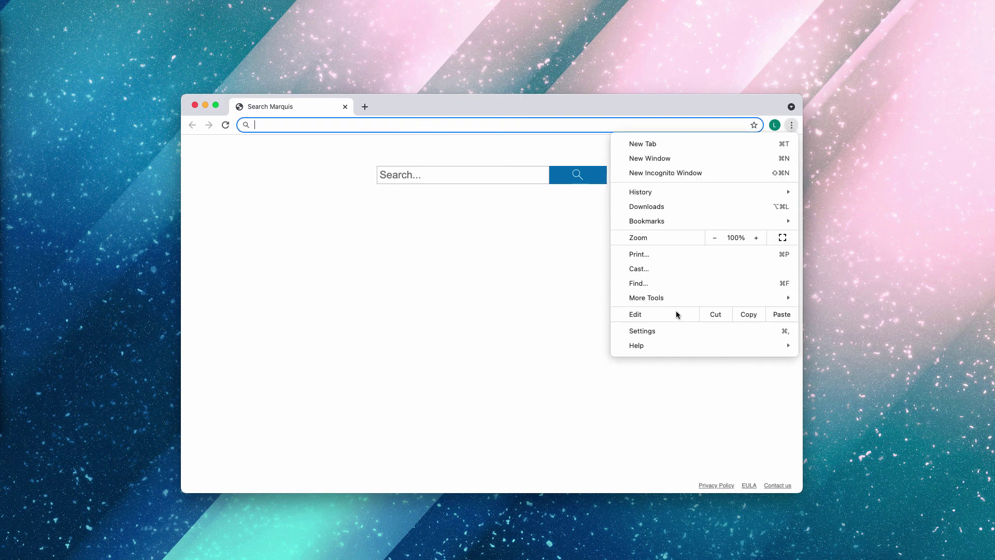
left_click(650, 330)
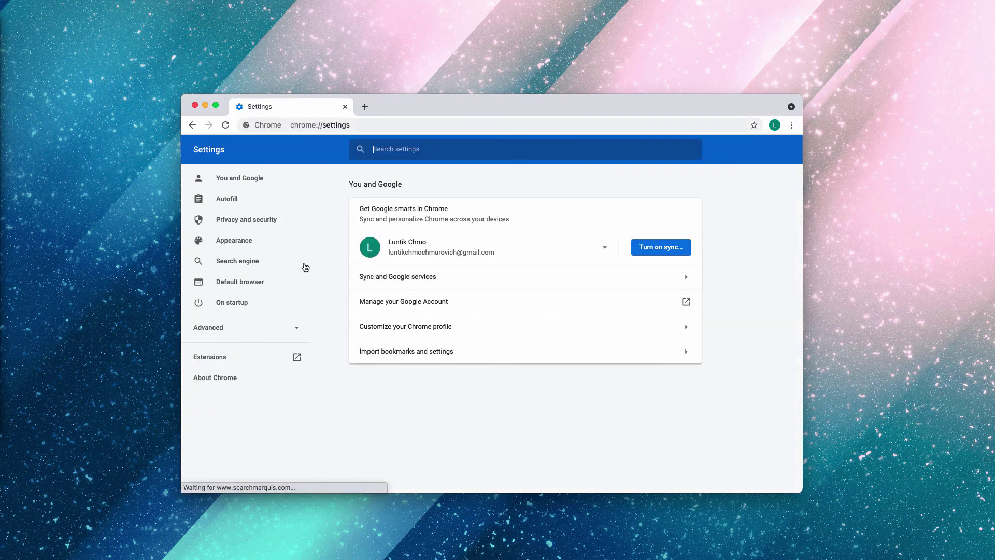
left_click(235, 222)
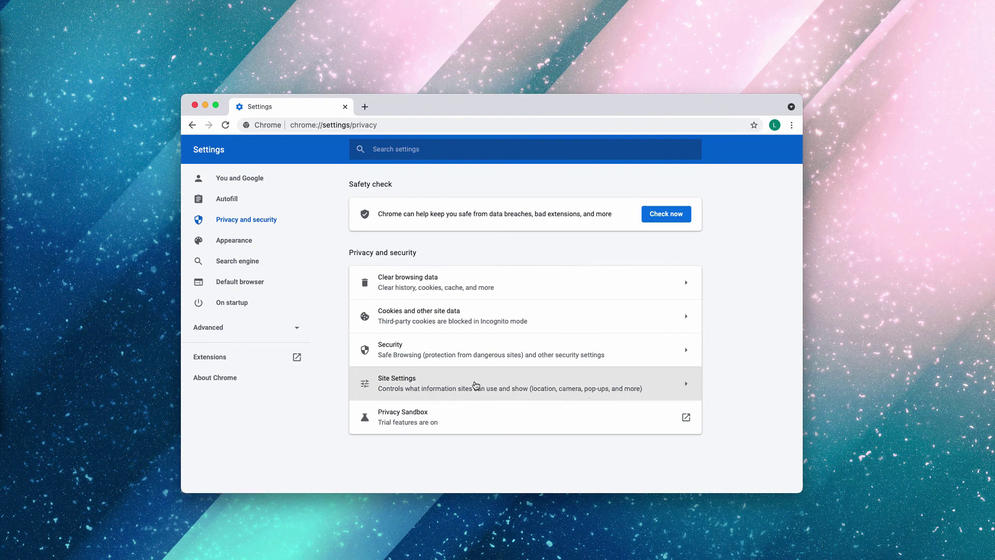
left_click(409, 389)
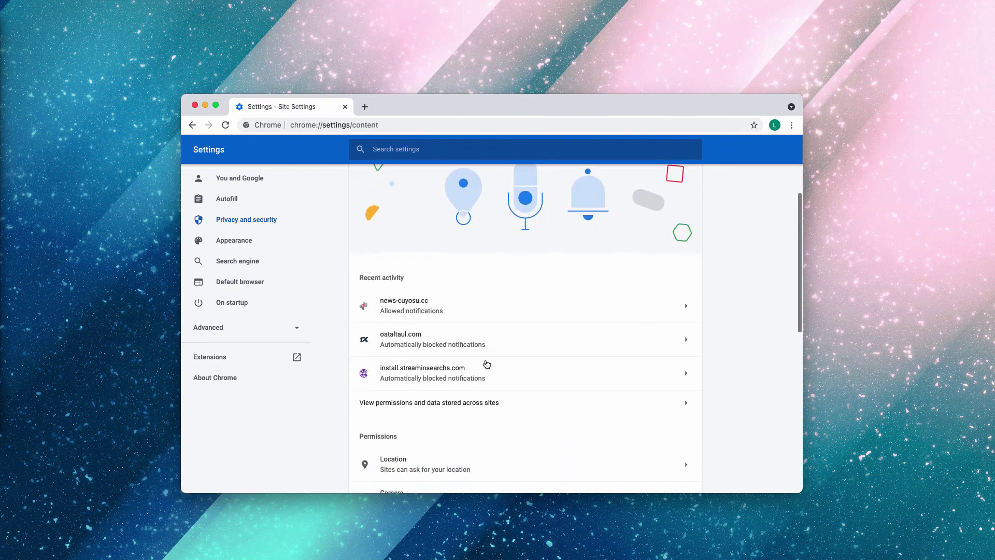
scroll(485, 362, "down", 2)
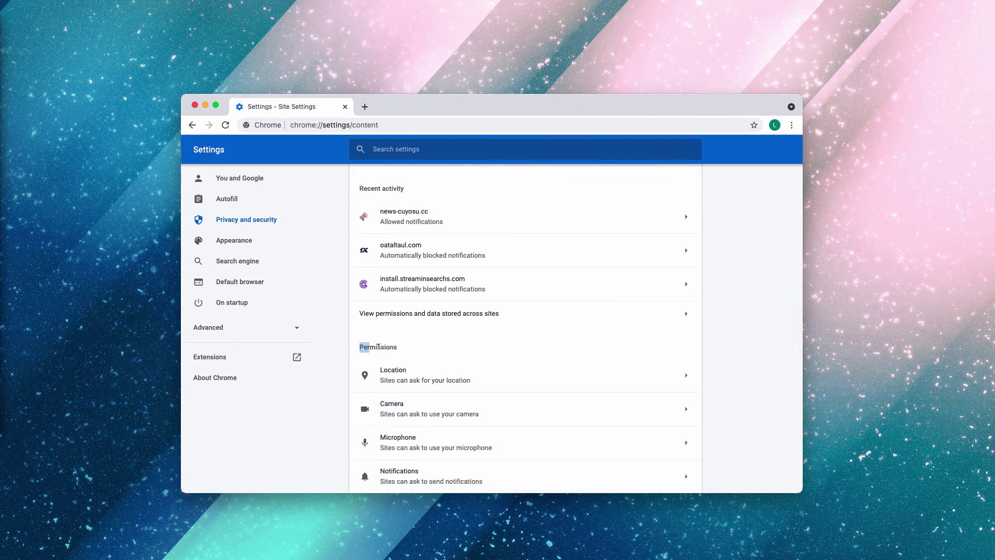
left_click(432, 477)
scroll(436, 474, "down", 2)
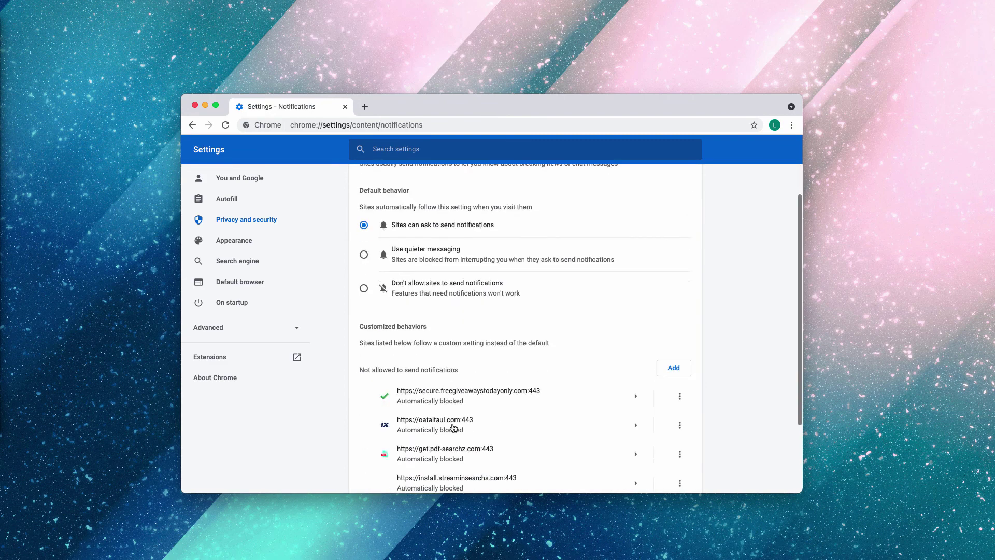
scroll(453, 424, "down", 2)
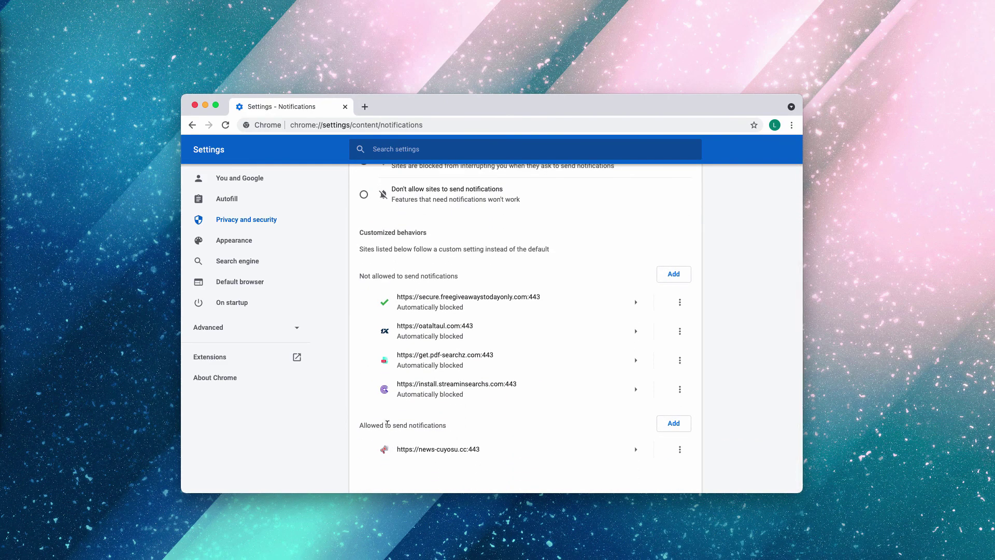
left_click_drag(360, 425, 459, 425)
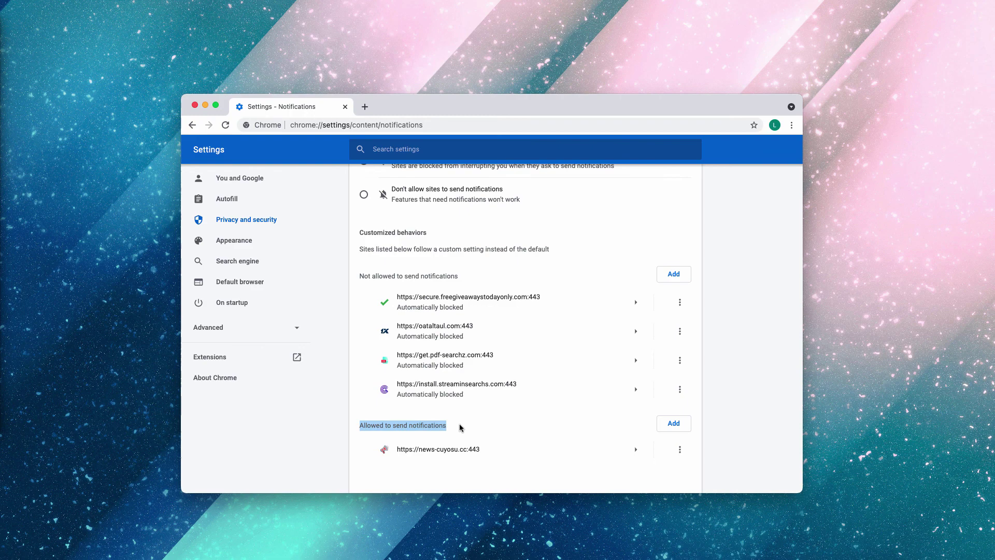
left_click(459, 425)
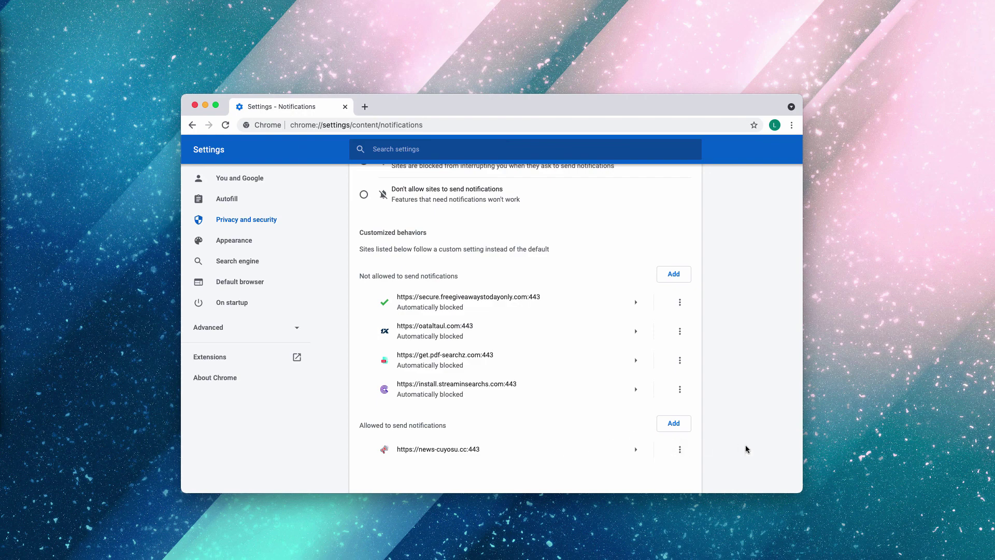
Remove news-cuyosu.cc from allowed notification sites and load combocleaner.com
left_click(680, 450)
left_click(663, 454)
left_click(443, 123)
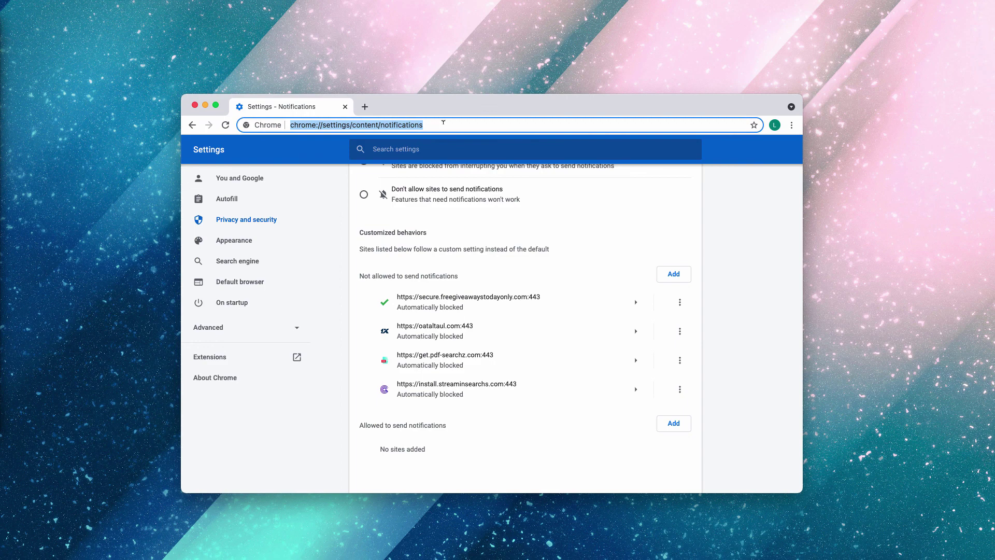
type("combocleaner.com")
key("Return")
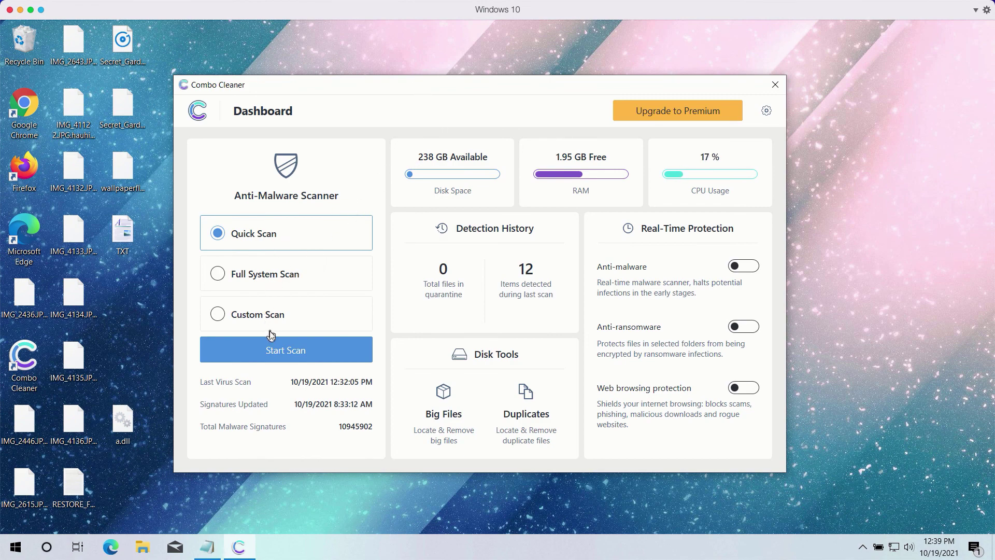
Start a Quick Scan from the Combo Cleaner dashboard
left_click(309, 351)
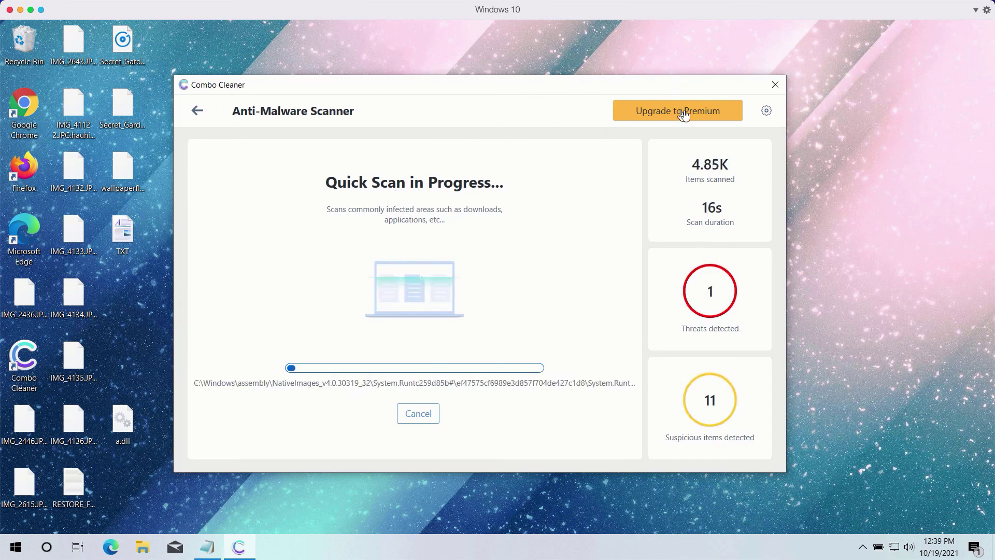
Check the general and Anti-Ransomware settings, then cancel the quick scan and confirm with Yes
left_click(767, 113)
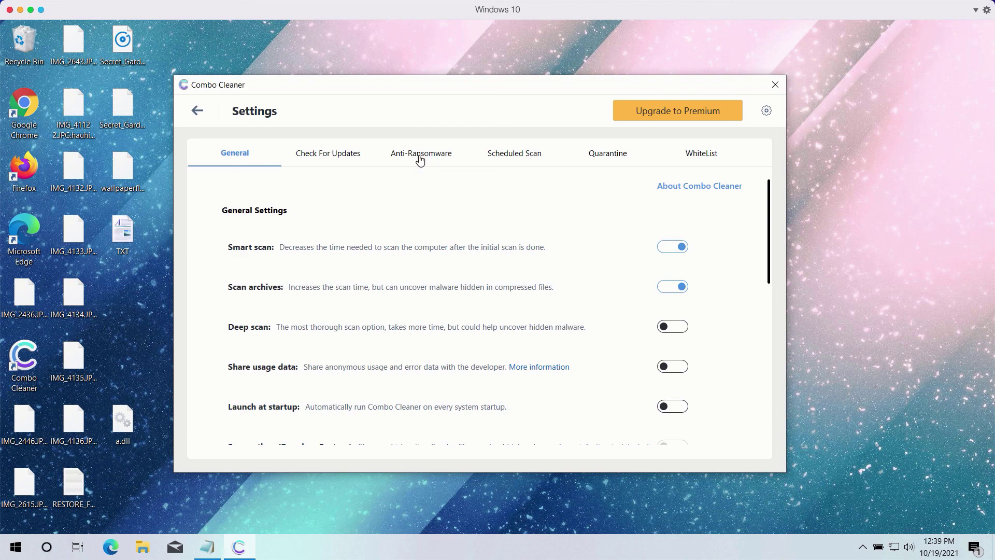
left_click(420, 160)
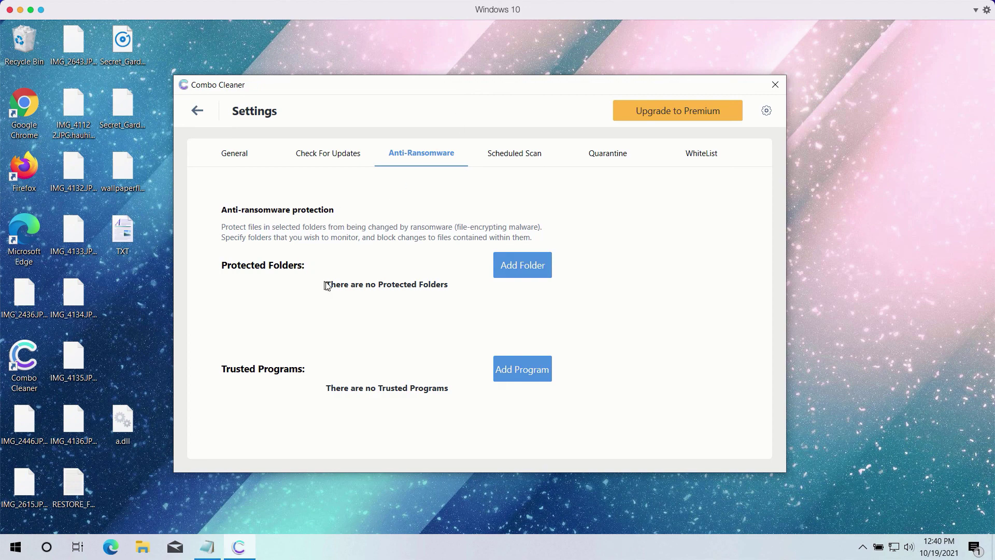
left_click(198, 112)
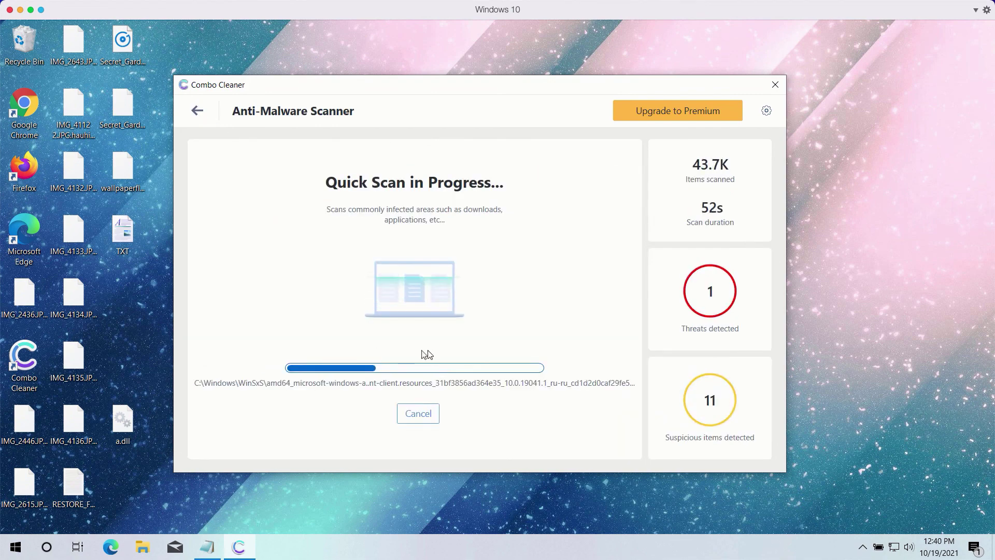
left_click(433, 417)
left_click(455, 348)
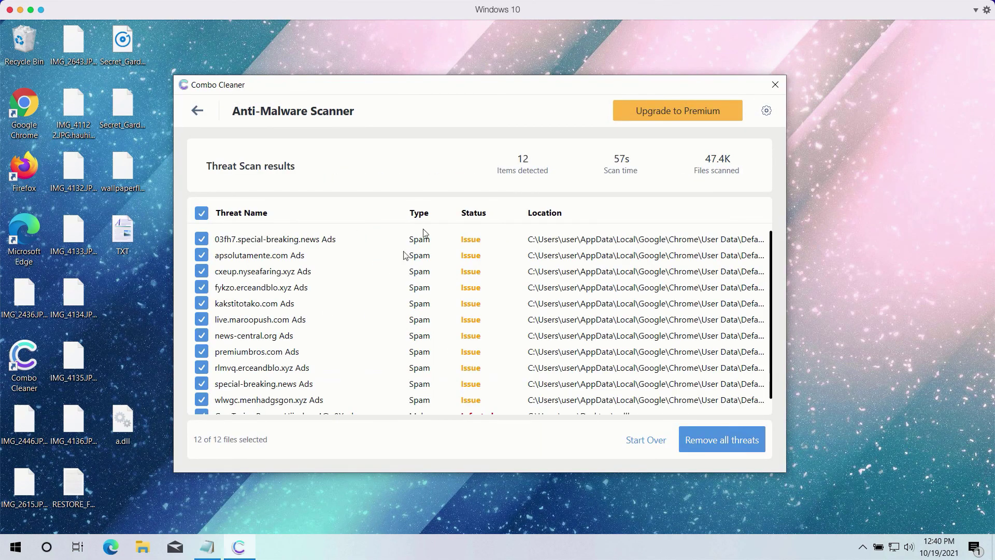
scroll(580, 340, "down", 1)
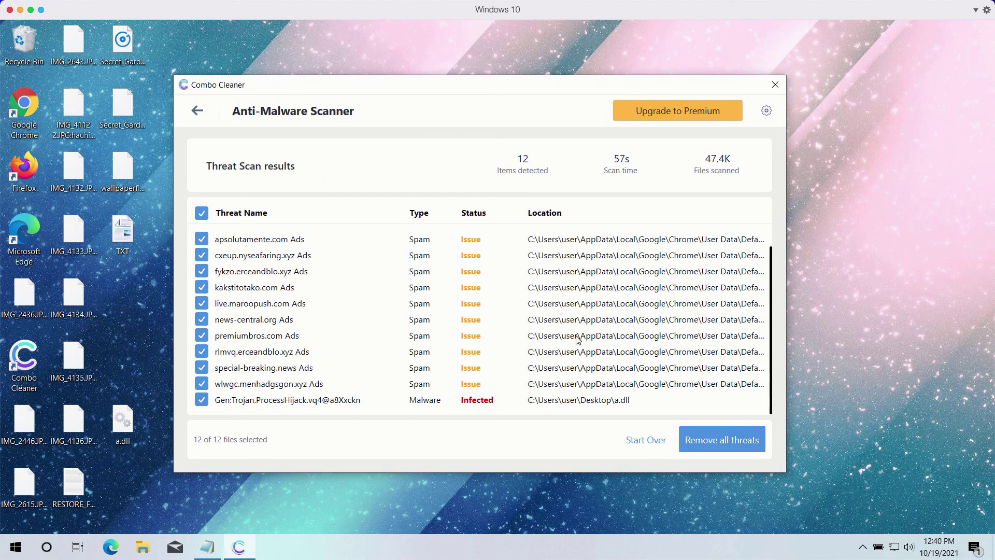
scroll(504, 305, "up", 1)
scroll(503, 304, "down", 1)
scroll(392, 323, "up", 1)
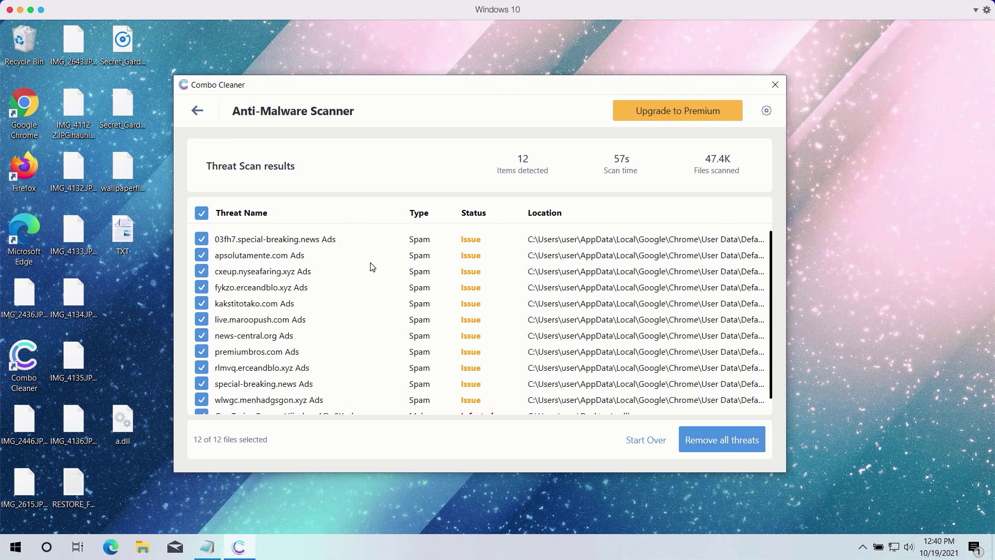
scroll(371, 267, "down", 1)
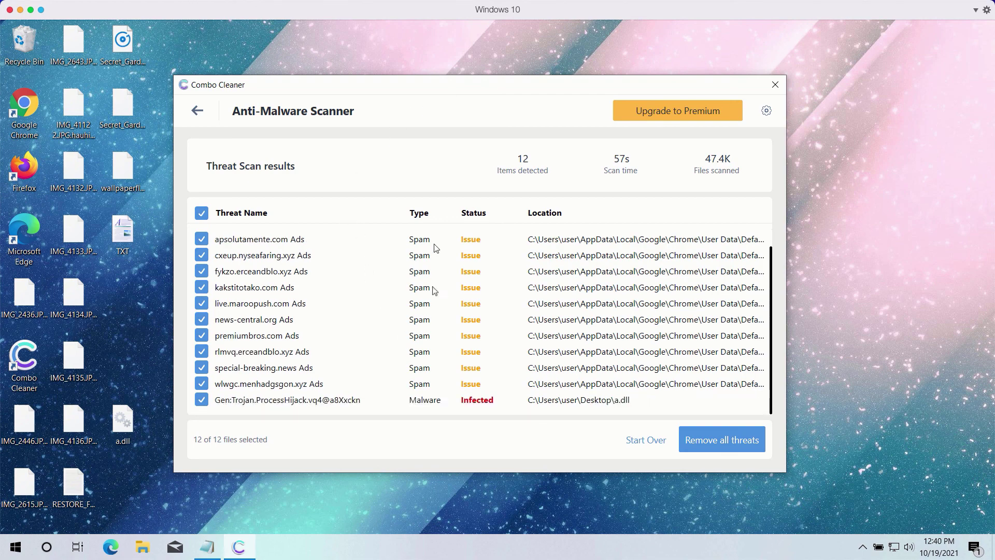